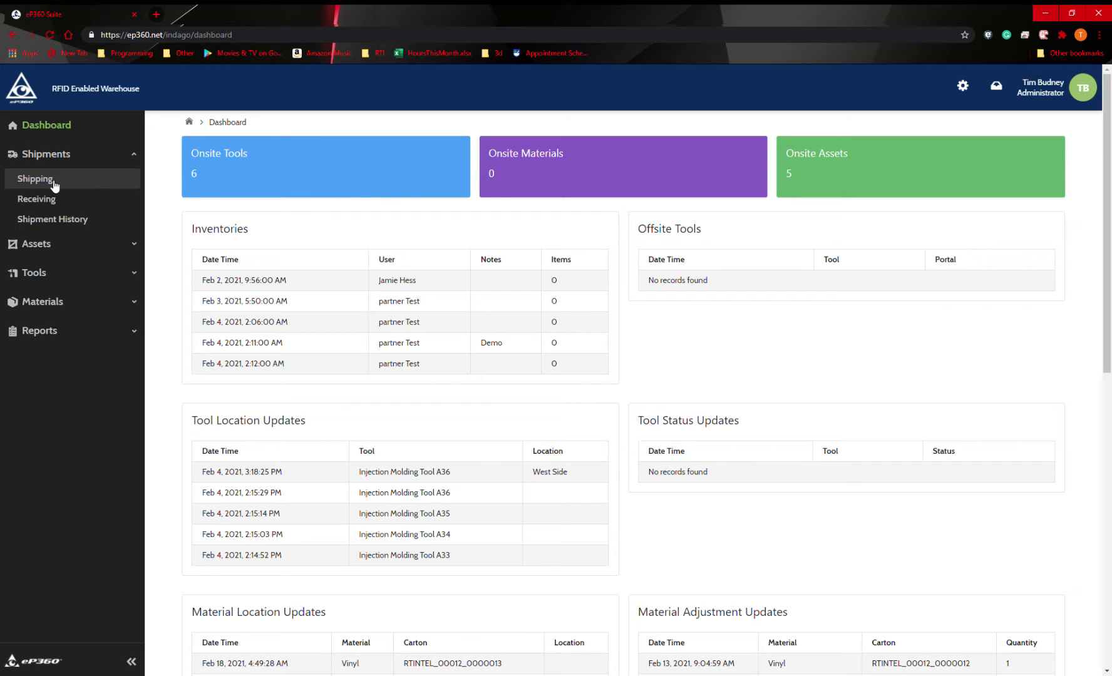
Step: Start a shipment at RTI HQ Dock 2 and look up its ship-to site by the code 111
{"action": "left_click", "coordinate": [35, 179]}
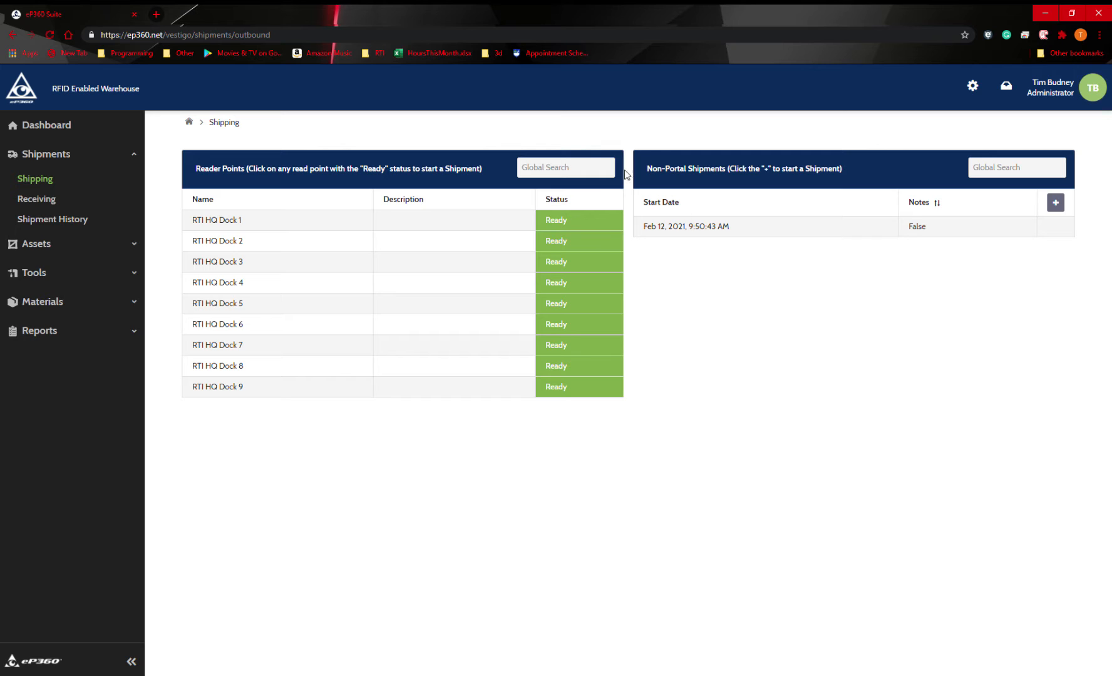
{"action": "left_click", "coordinate": [306, 248]}
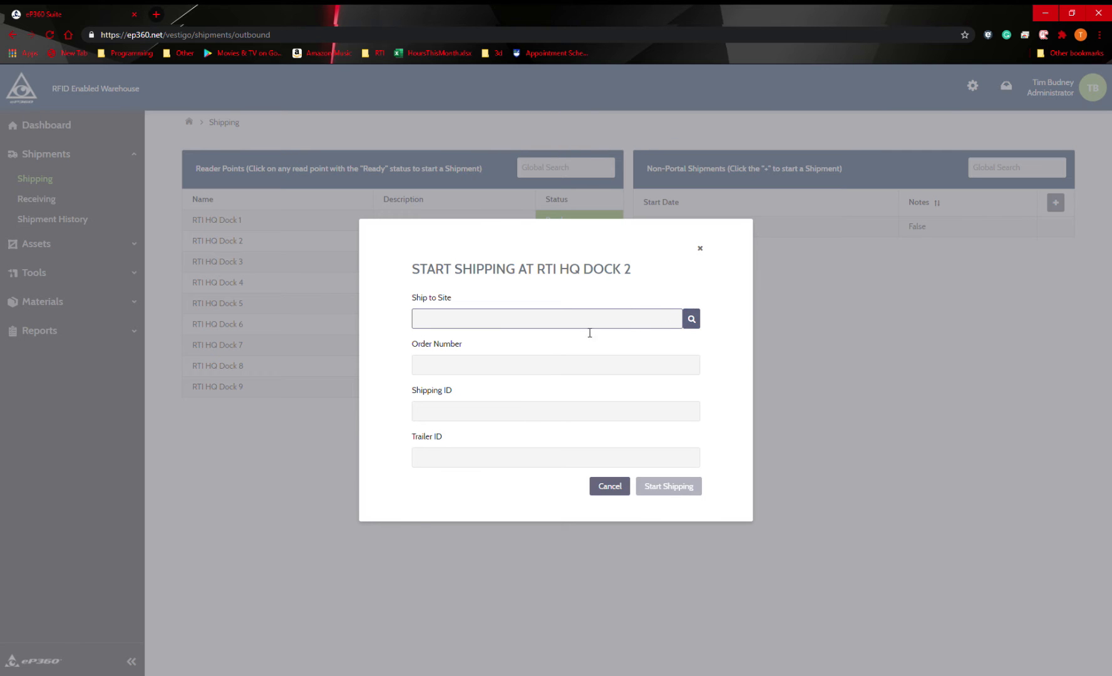
{"action": "type", "text": "111"}
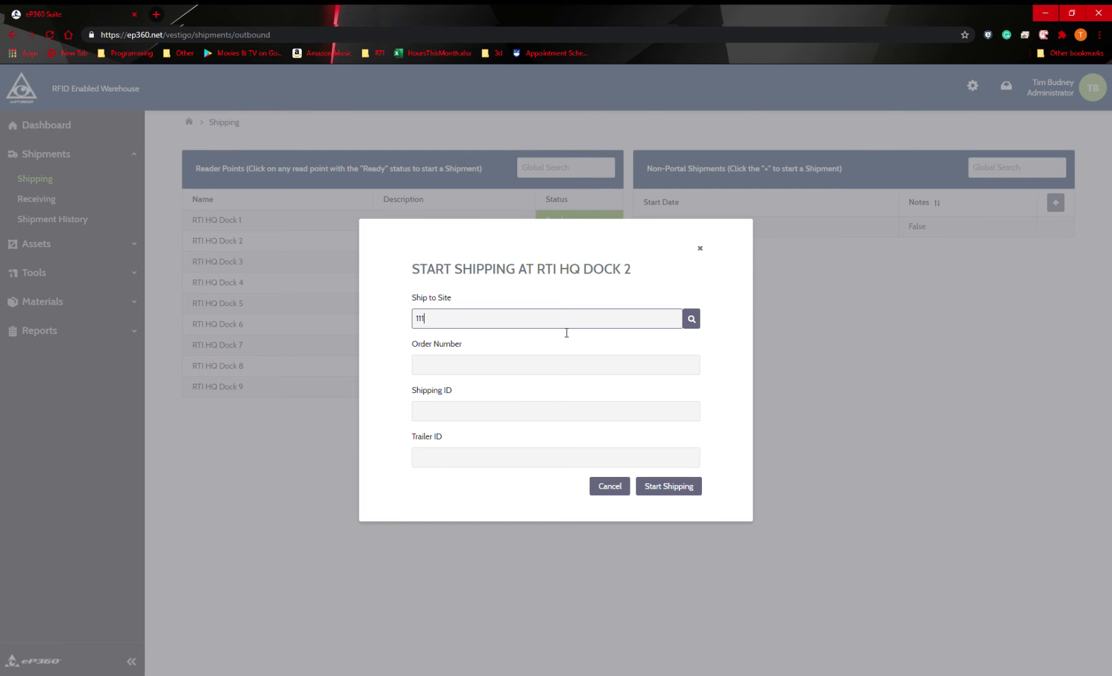
{"action": "key", "text": "Return"}
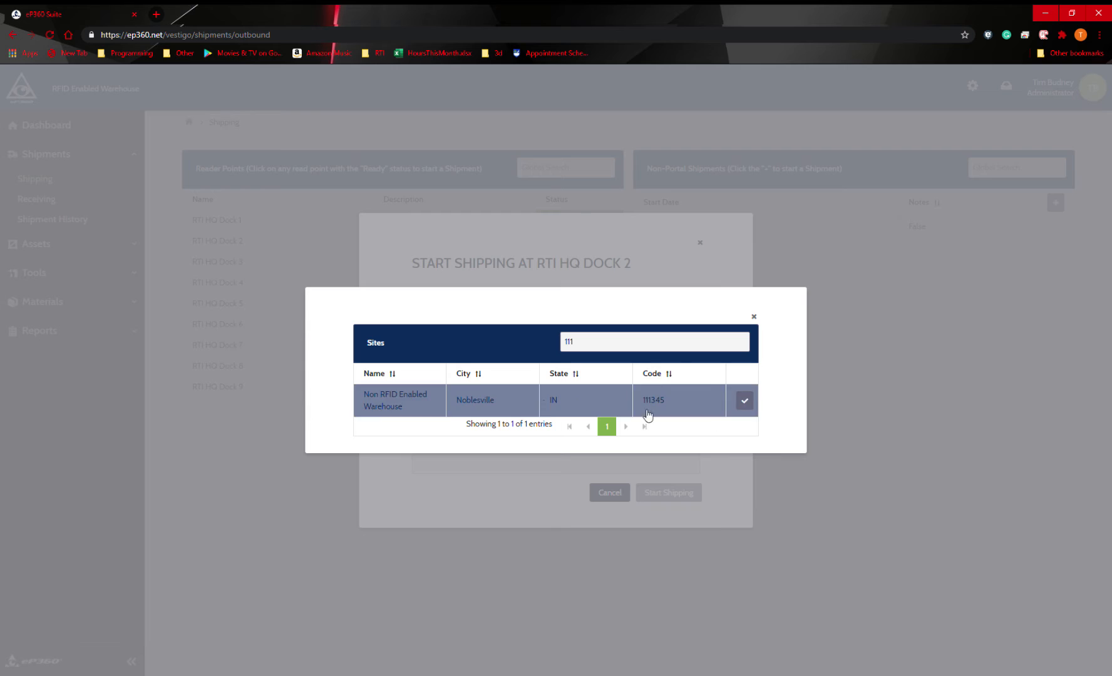
Step: Try filtering the site list by name and city, using the search terms "r", "rfid" and "deer"
{"action": "left_click_drag", "start_coordinate": [599, 344], "coordinate": [534, 341]}
{"action": "type", "text": "r"}
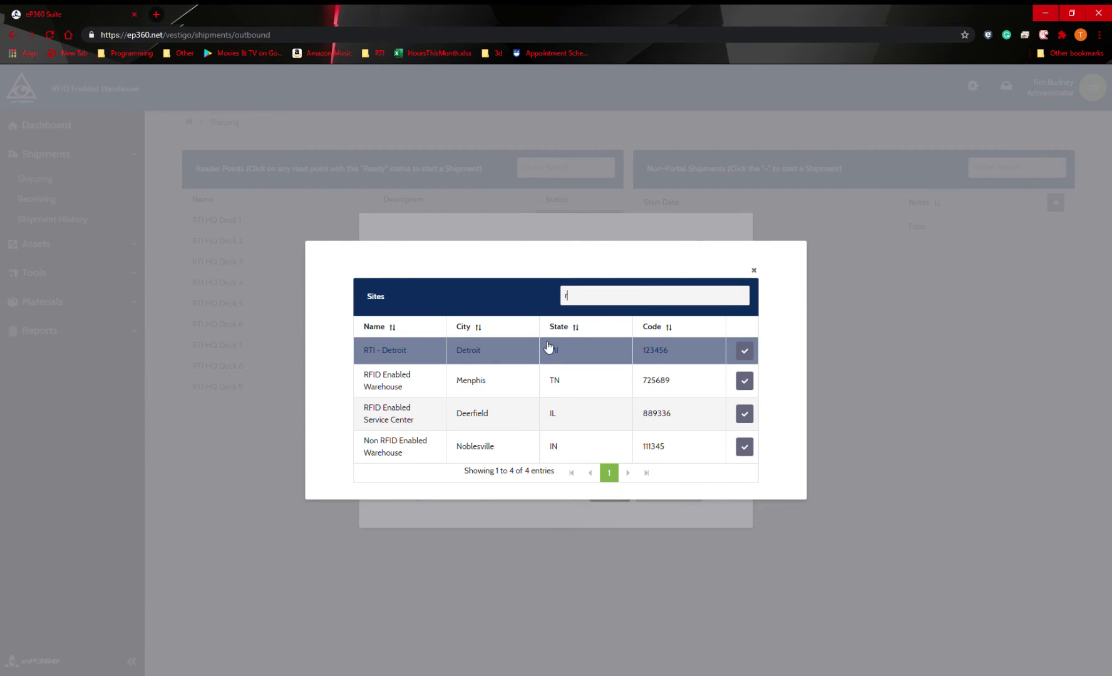
{"action": "key", "text": "BackSpace"}
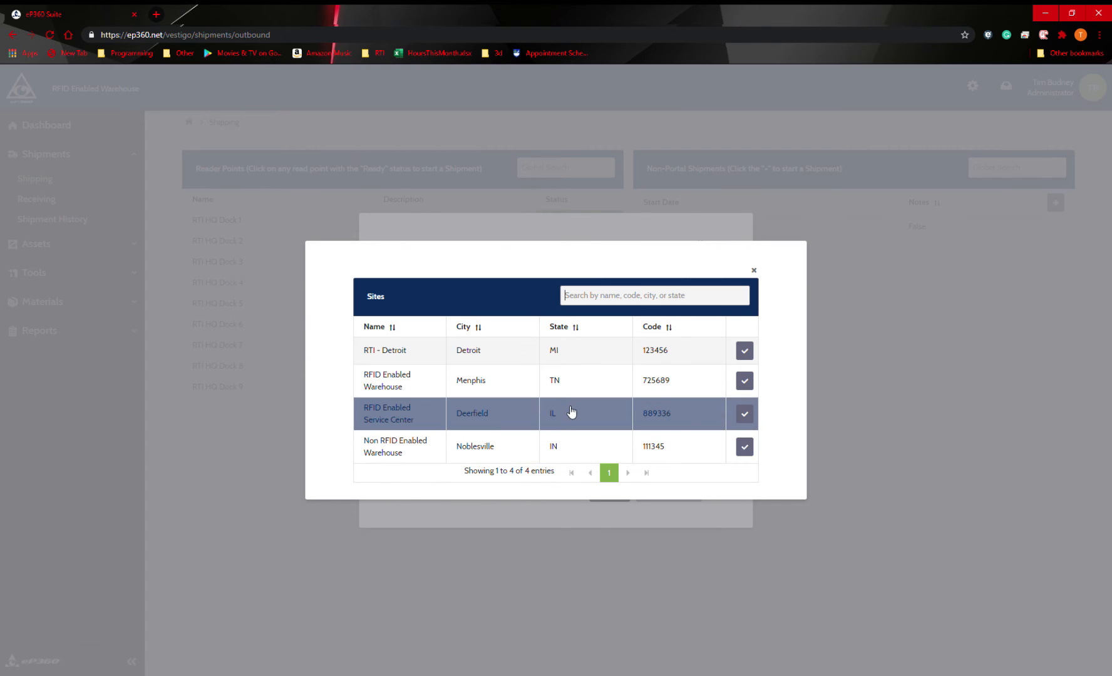
{"action": "left_click", "coordinate": [599, 308]}
{"action": "type", "text": "rfid"}
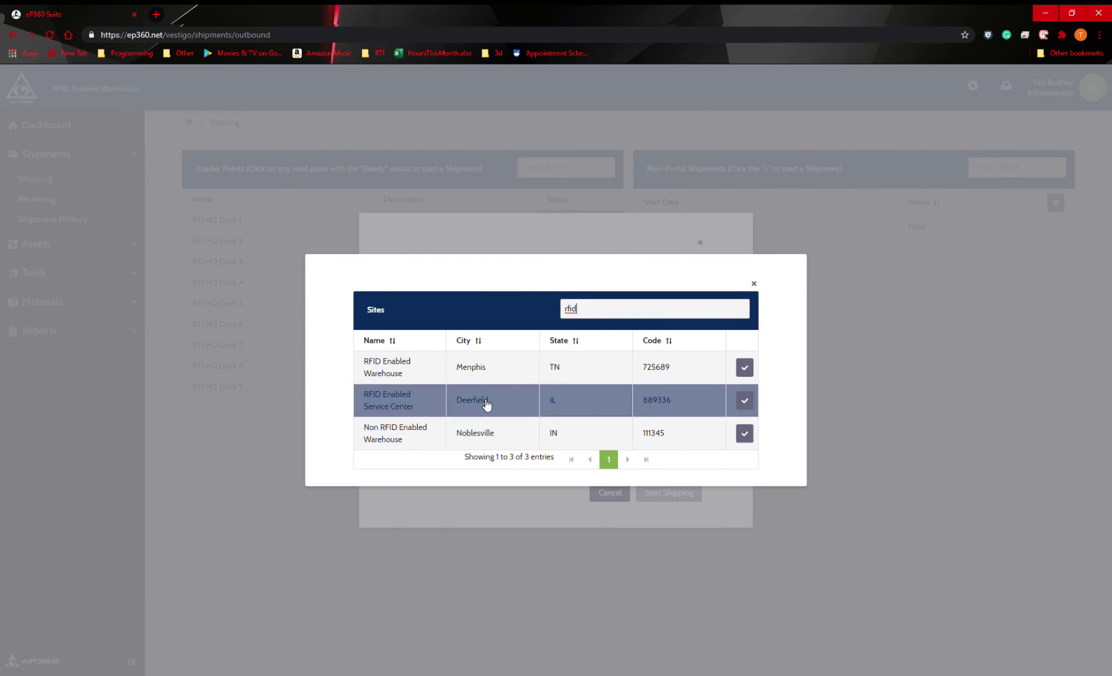
{"action": "double_click", "coordinate": [596, 311]}
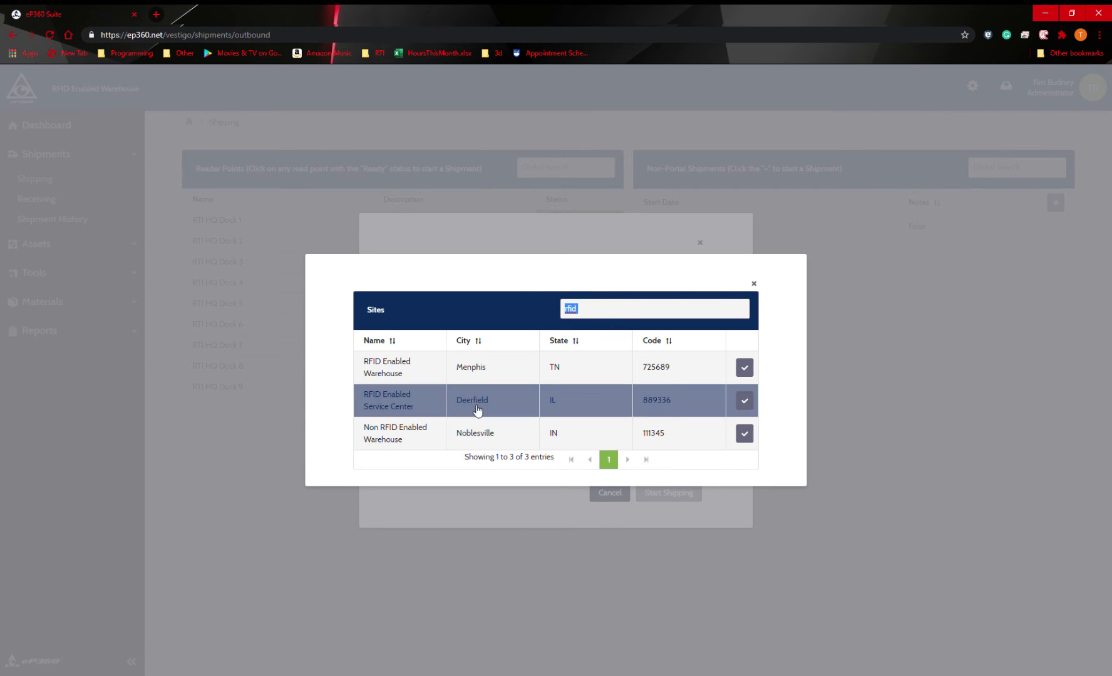
{"action": "type", "text": "deer"}
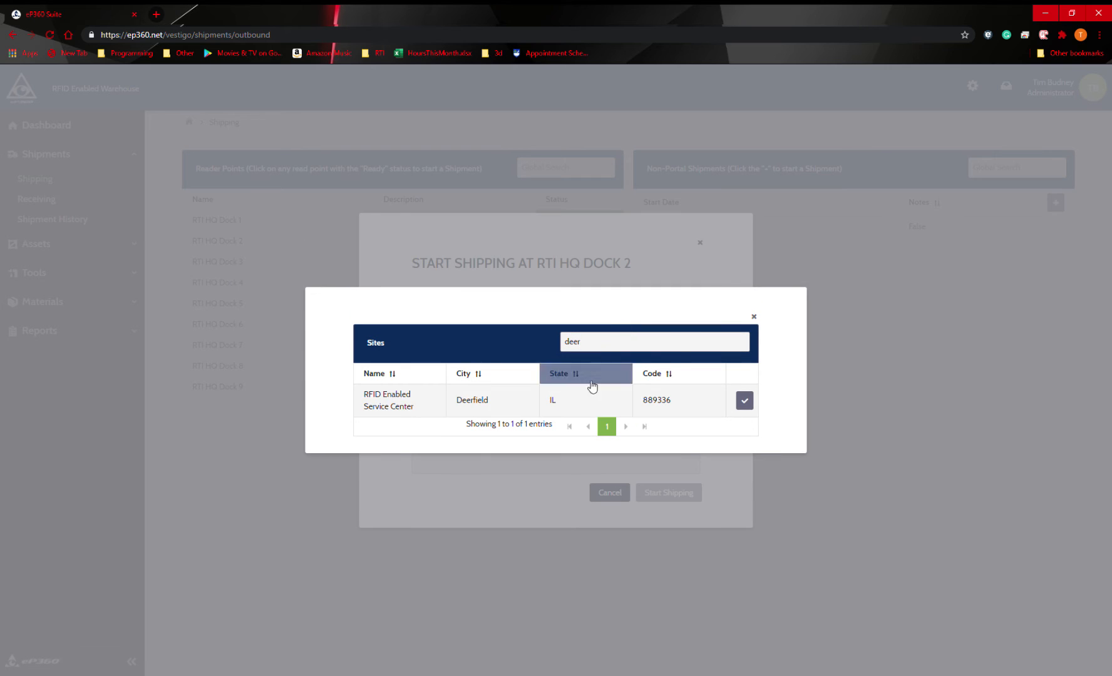
{"action": "double_click", "coordinate": [570, 342]}
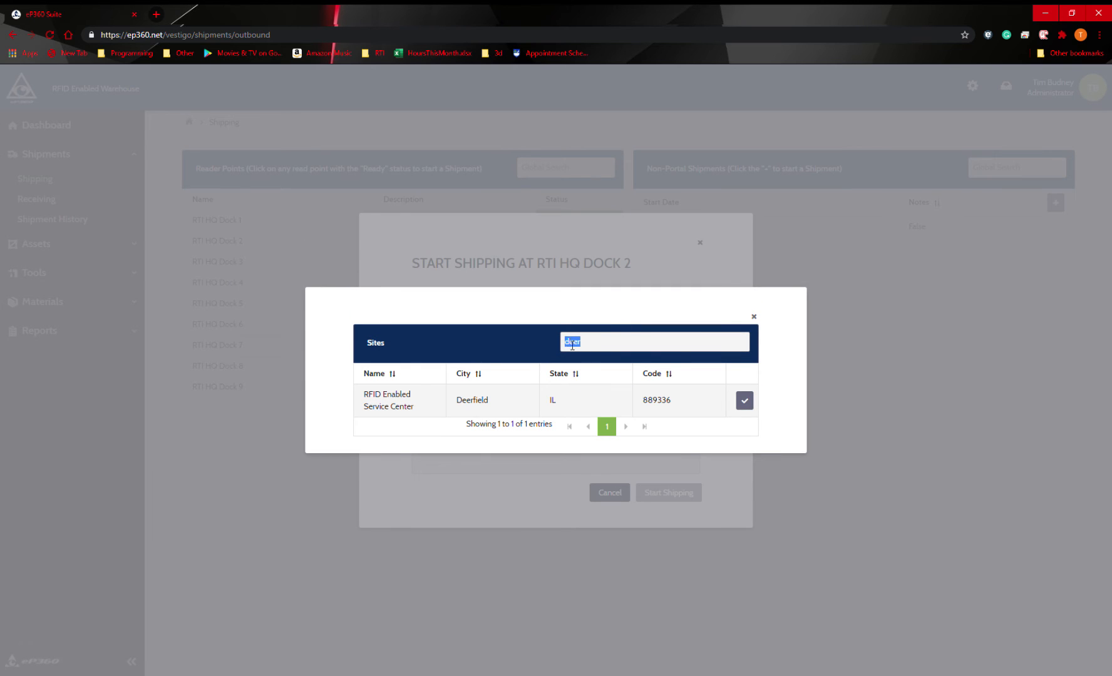
{"action": "type", "text": "rfid"}
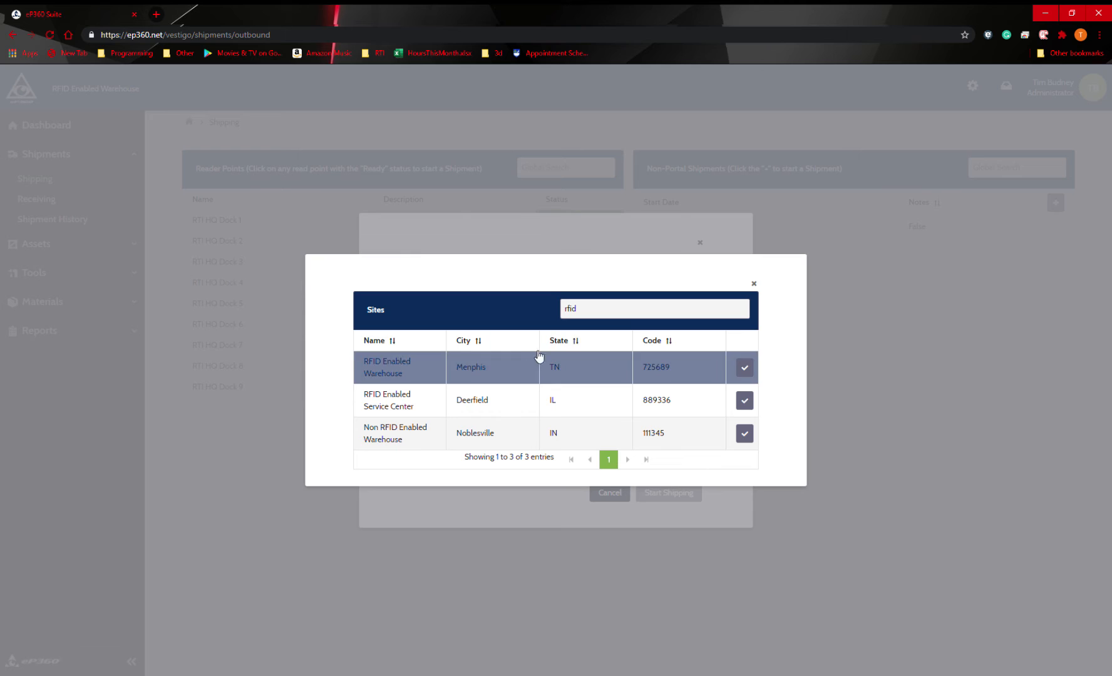
Step: Filter the sites by code 111 and choose Non RFID Enabled Warehouse as the ship-to site
{"action": "double_click", "coordinate": [571, 313]}
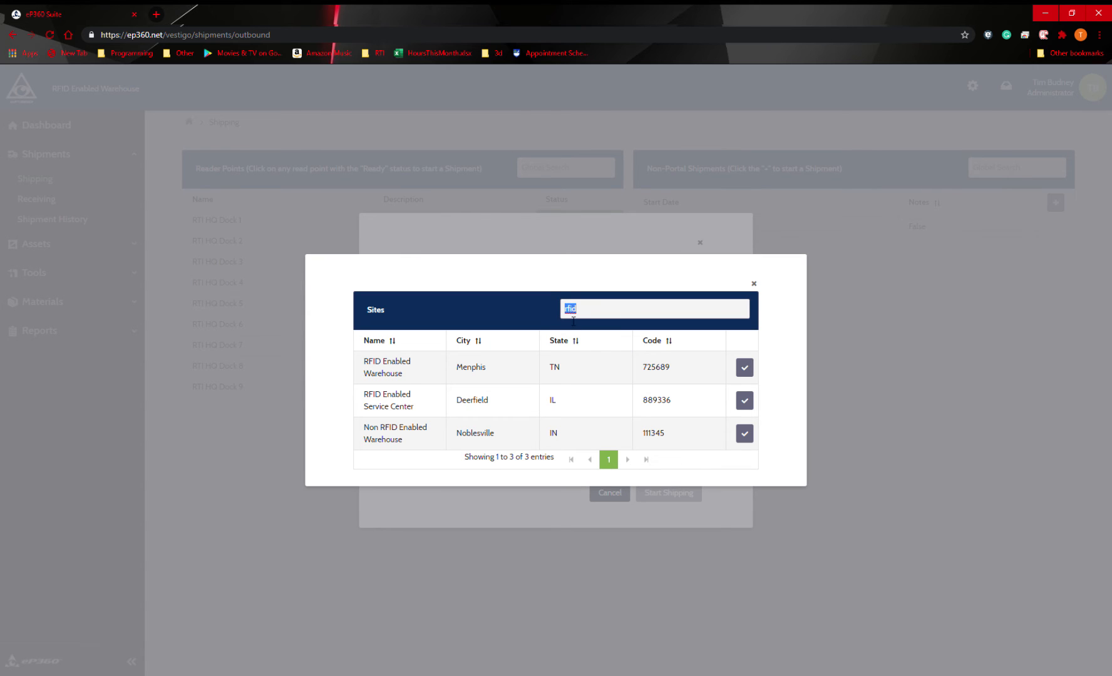
{"action": "type", "text": "11"}
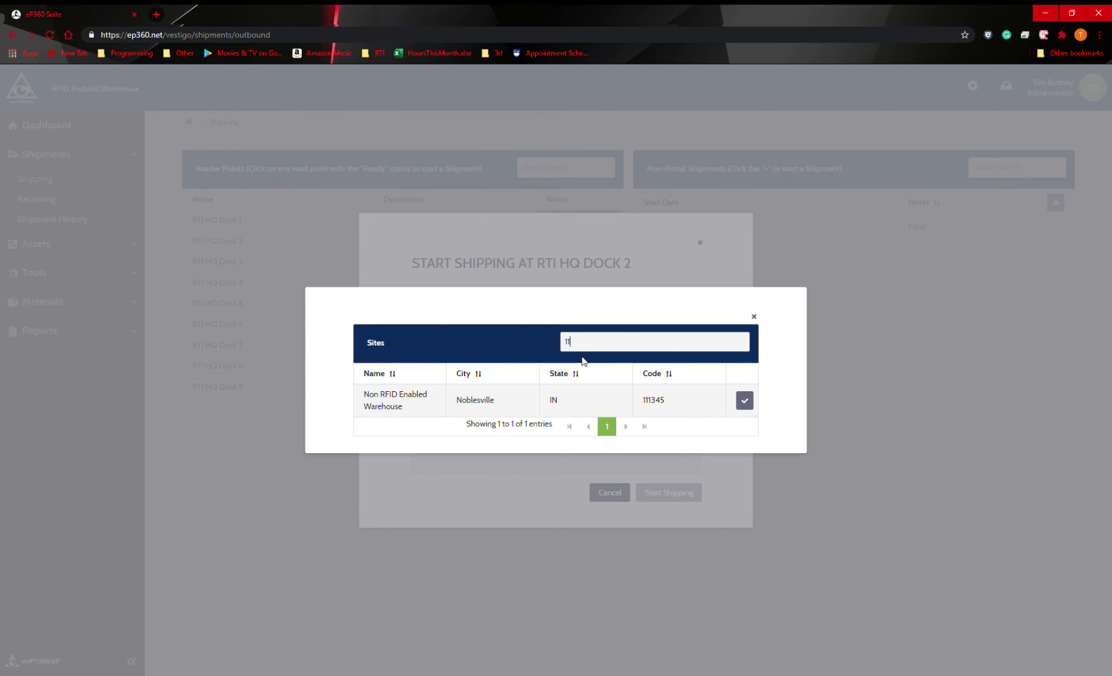
{"action": "type", "text": "1"}
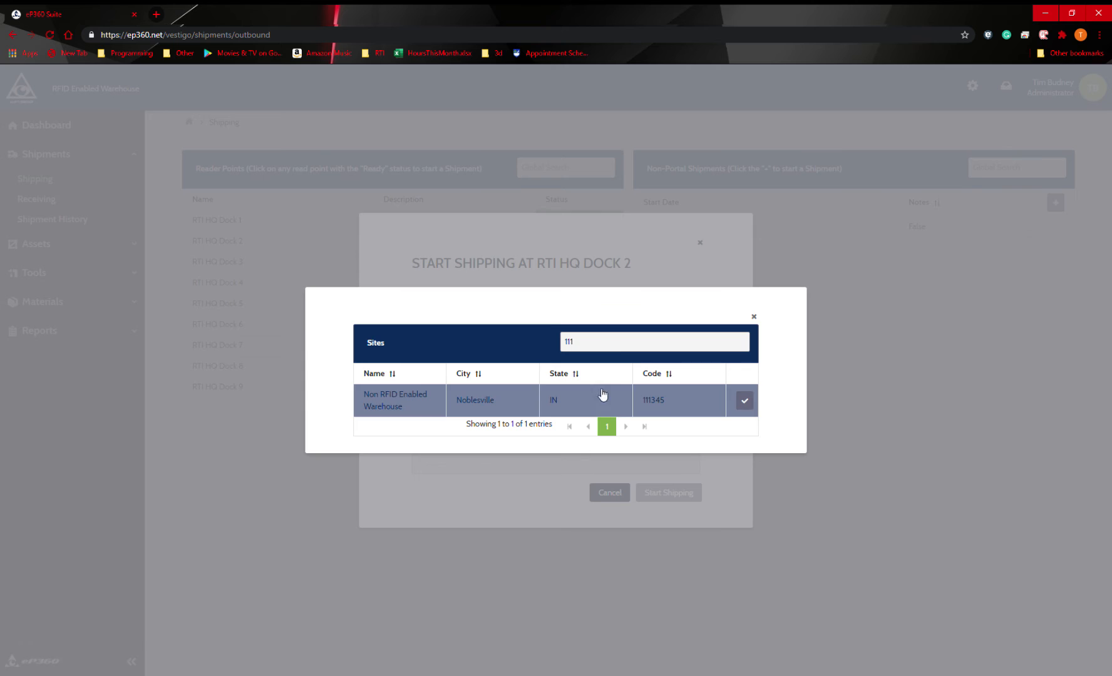
{"action": "left_click", "coordinate": [657, 405]}
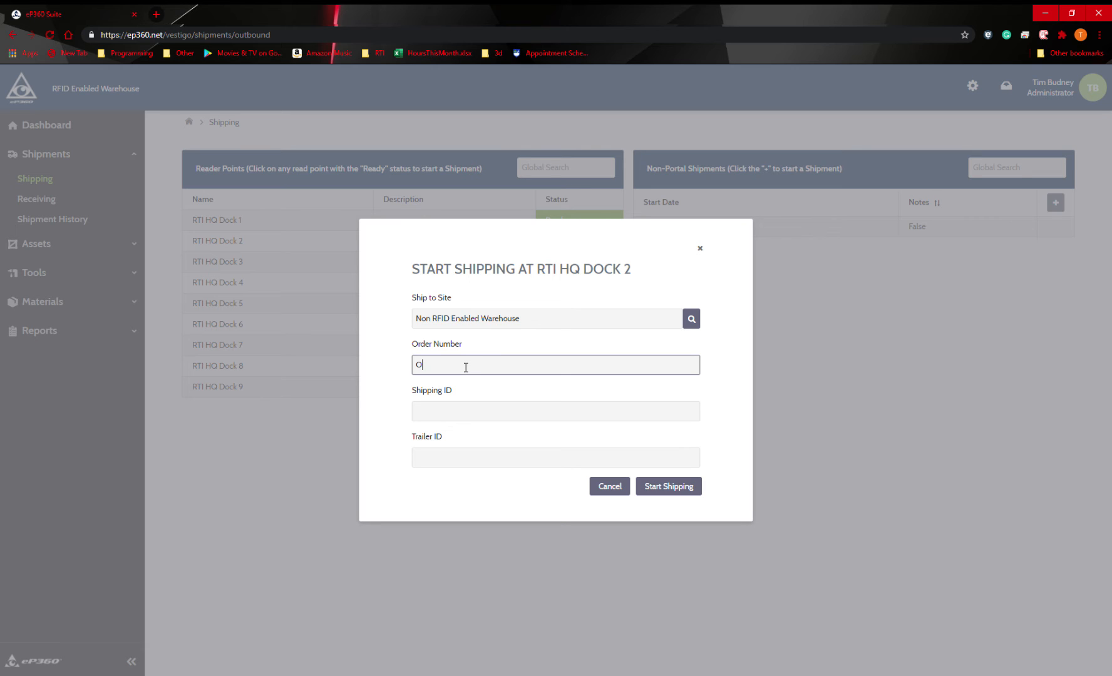
Step: Enter the order number, set the shipping ID to Shipping 8 and the trailer ID to Trailer 8, and start shipping
{"action": "type", "text": "der 8"}
{"action": "key", "text": "Tab"}
{"action": "type", "text": "Shipping 8"}
{"action": "key", "text": "Tab"}
{"action": "type", "text": "Trailer "}
{"action": "type", "text": "8"}
{"action": "key", "text": "BackSpace"}
{"action": "type", "text": "8"}
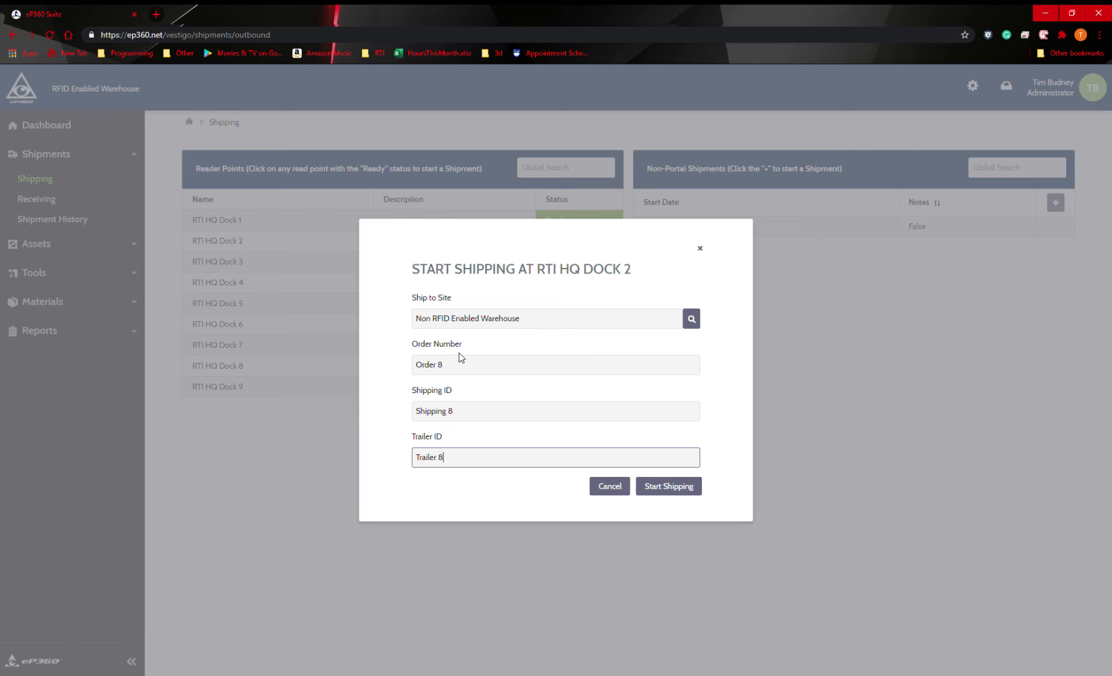
{"action": "left_click", "coordinate": [667, 491]}
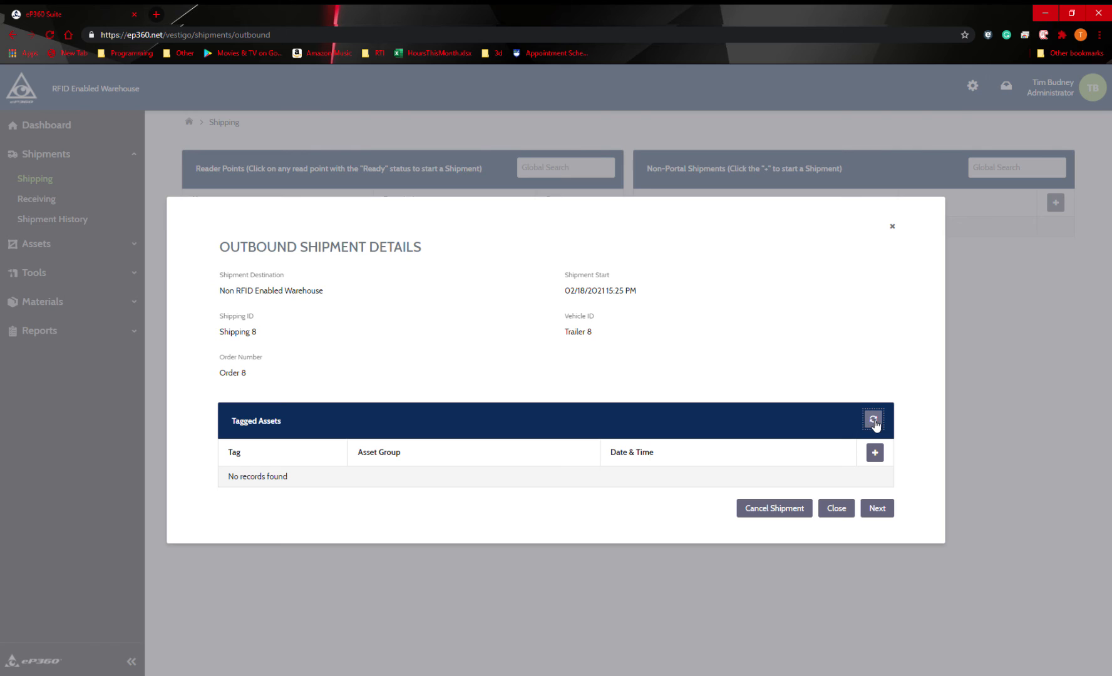
Step: Manually add the asset barcodes Sample Tag 1 and BAD TAG 2 to the outbound shipment and complete the scanning
{"action": "left_click", "coordinate": [879, 455]}
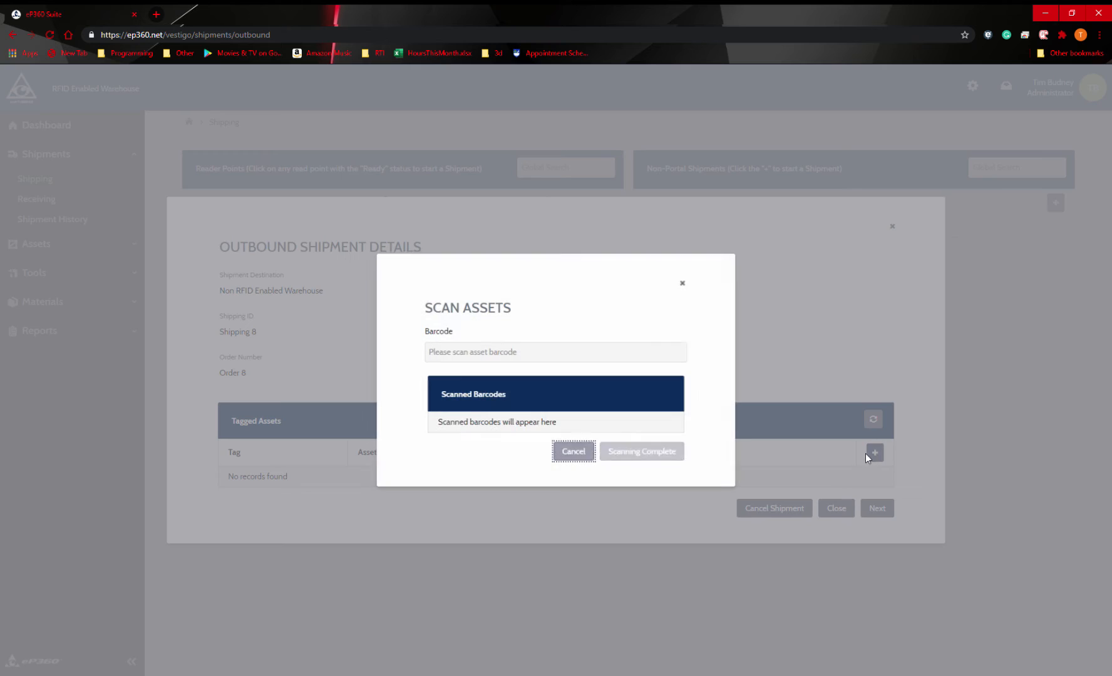
{"action": "left_click", "coordinate": [506, 360]}
{"action": "type", "text": "Sample Tag 1"}
{"action": "key", "text": "Return"}
{"action": "type", "text": "BAD TAG 2"}
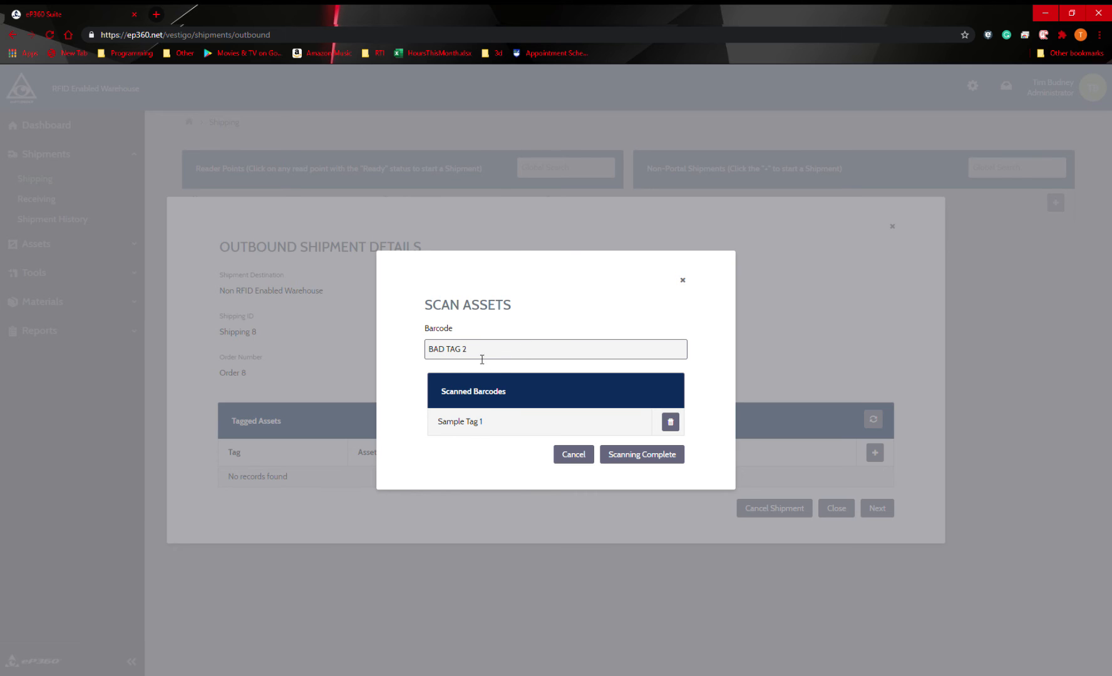
{"action": "key", "text": "Return"}
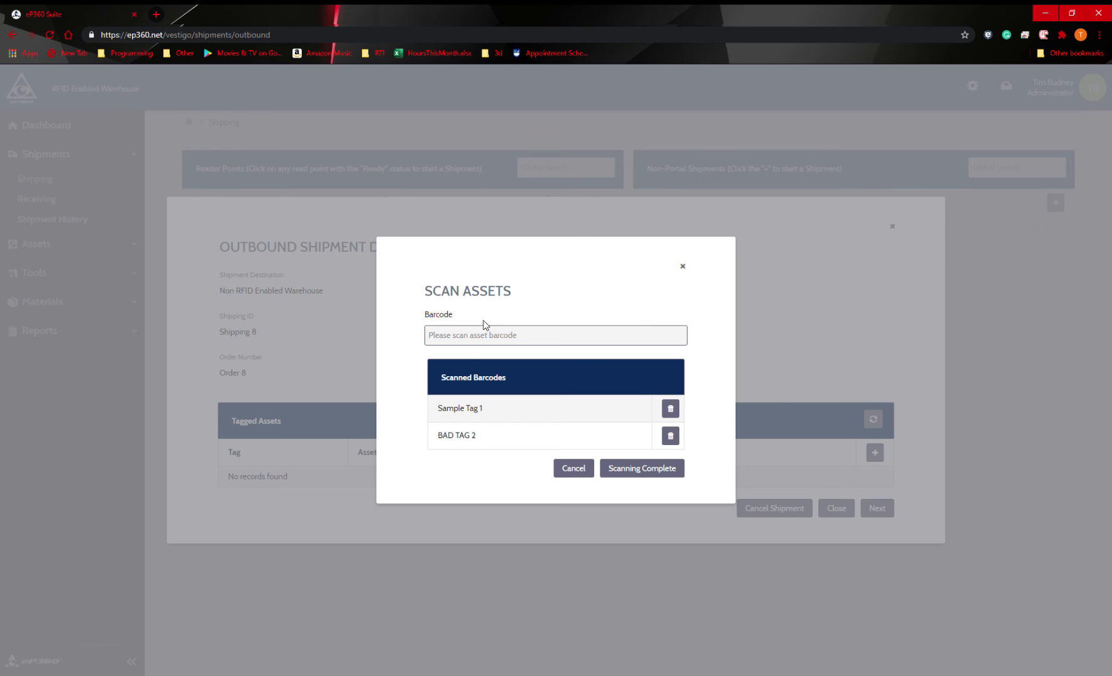
{"action": "left_click", "coordinate": [641, 475]}
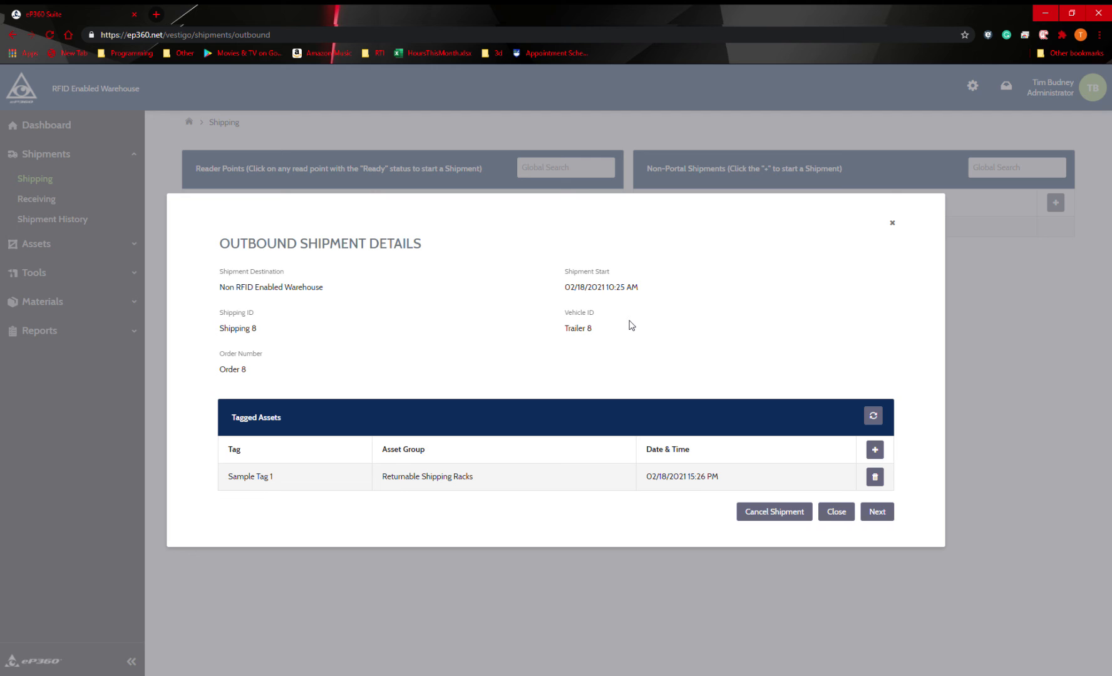
Step: Close the shipment details, reopen the active shipment at RTI HQ Dock 2, and proceed to revising it
{"action": "left_click", "coordinate": [836, 512]}
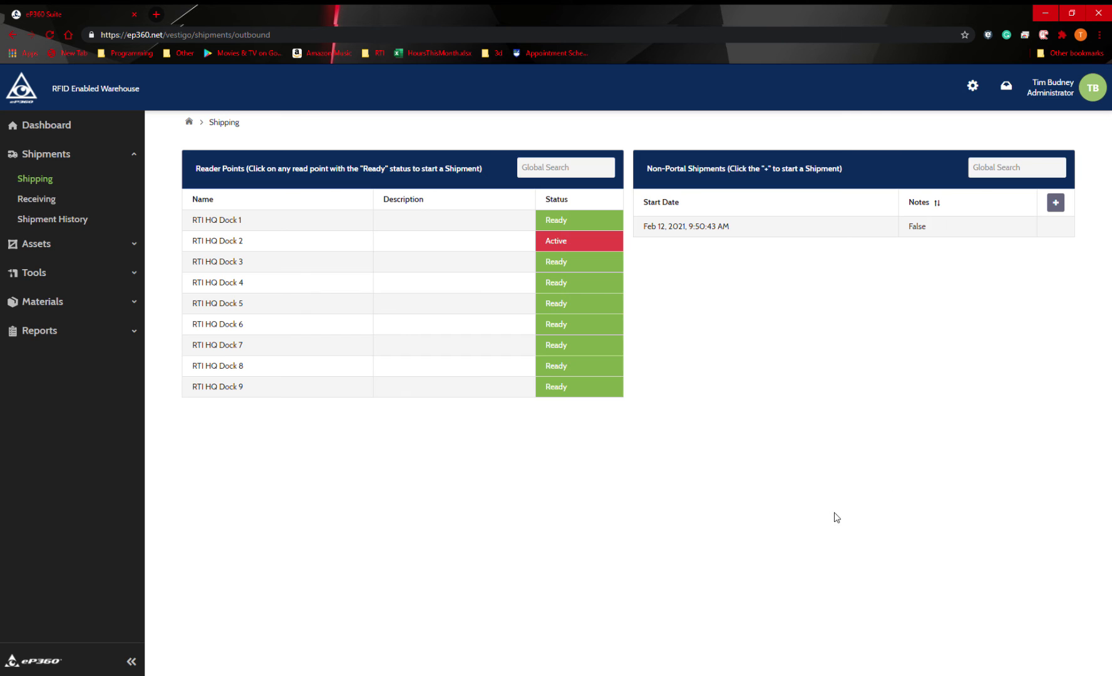
{"action": "left_click", "coordinate": [401, 246]}
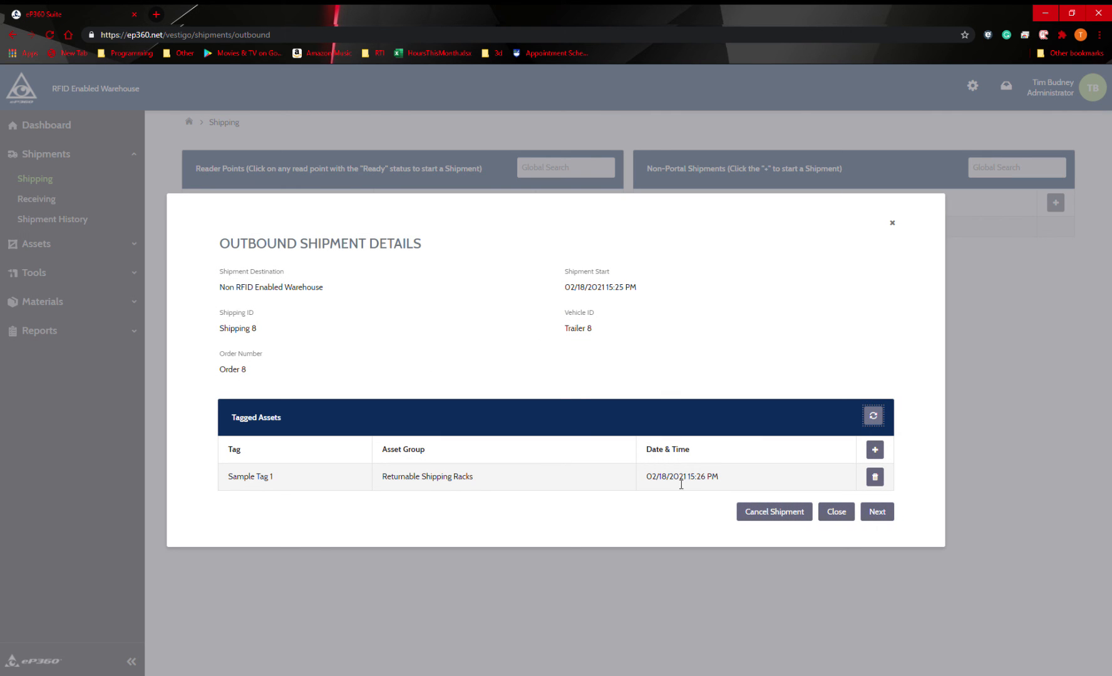
{"action": "left_click", "coordinate": [877, 513]}
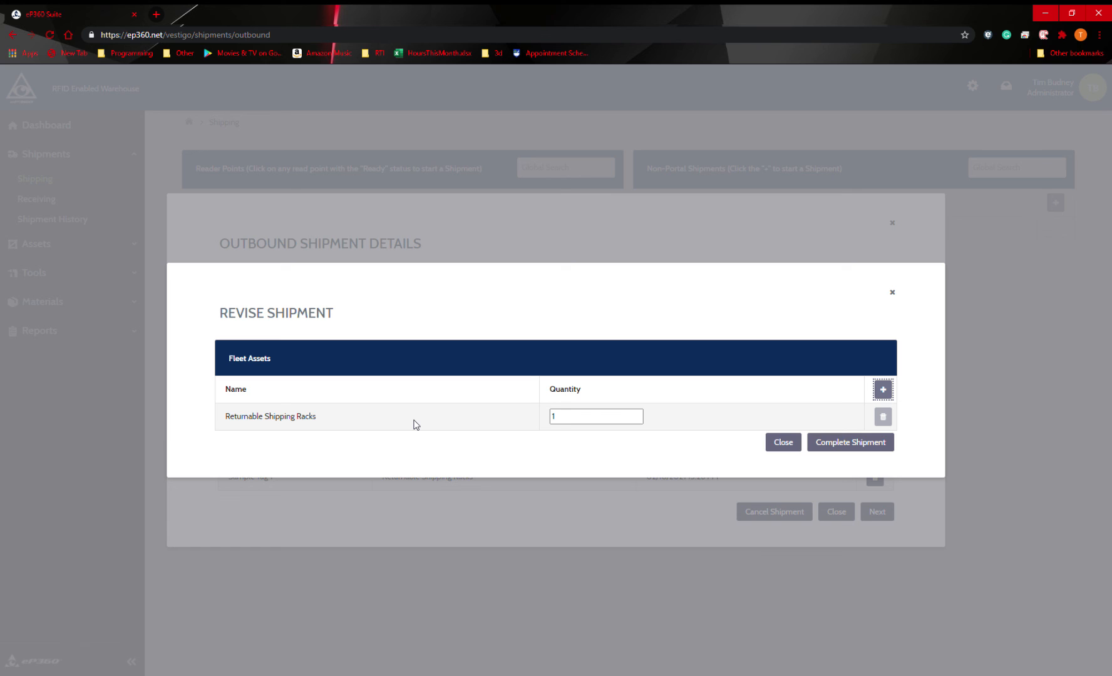
Step: Set the Returnable Shipping Racks quantity to 10 and complete the shipment, confirming its completion
{"action": "left_click", "coordinate": [614, 418]}
{"action": "type", "text": "0"}
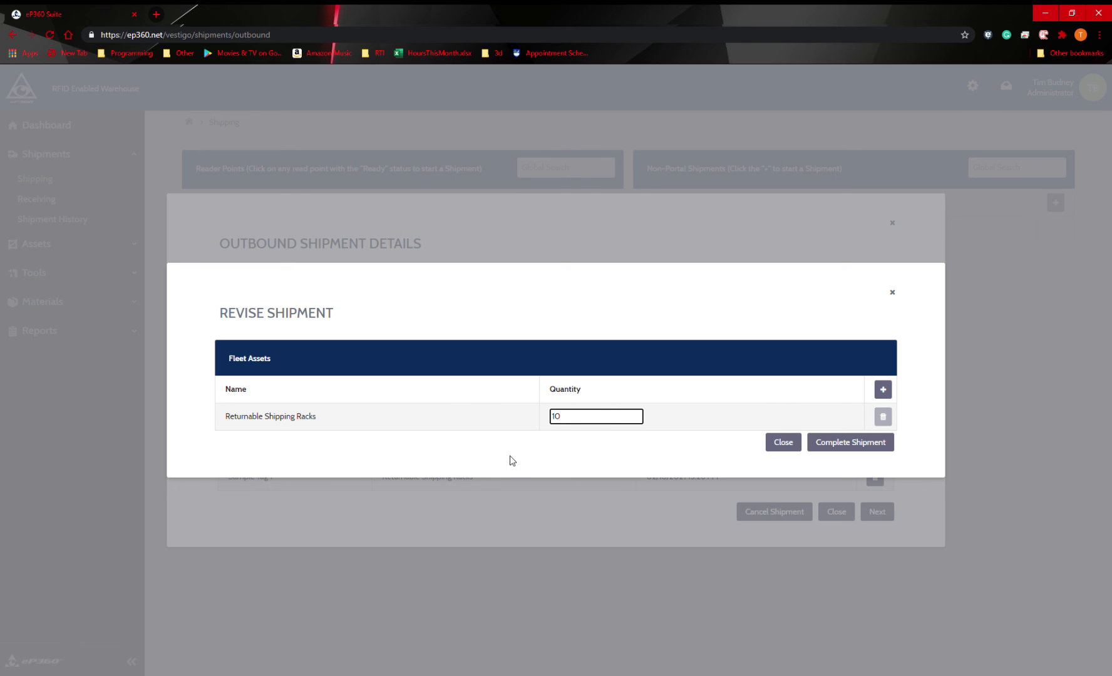
{"action": "left_click", "coordinate": [548, 445]}
{"action": "left_click", "coordinate": [852, 444]}
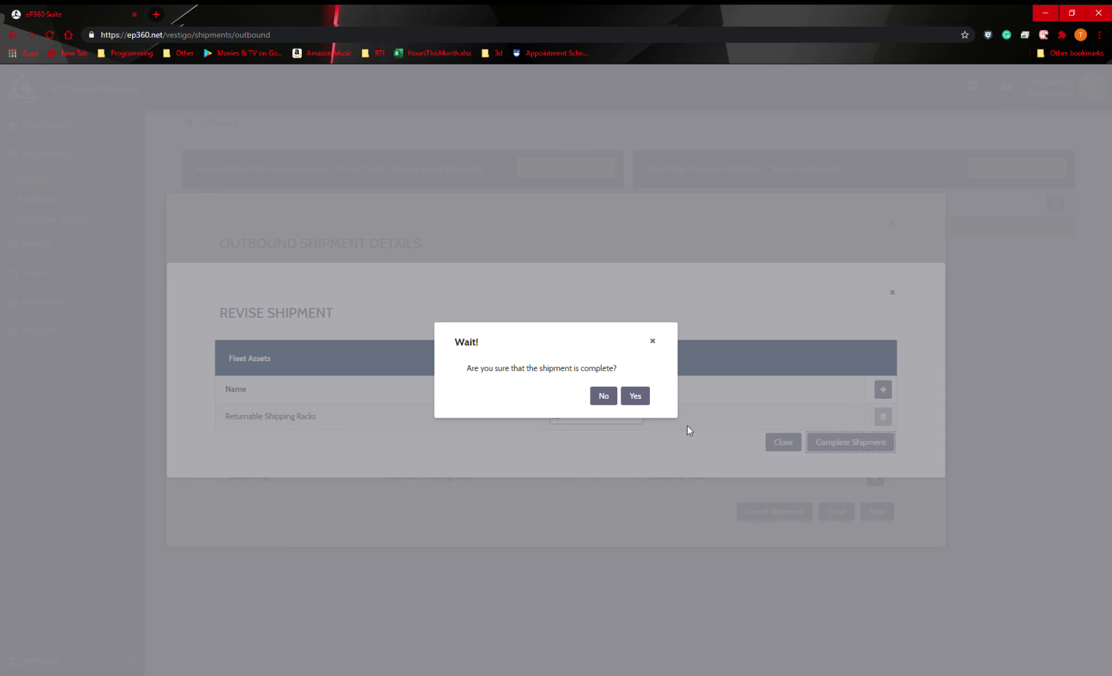
{"action": "left_click", "coordinate": [635, 397]}
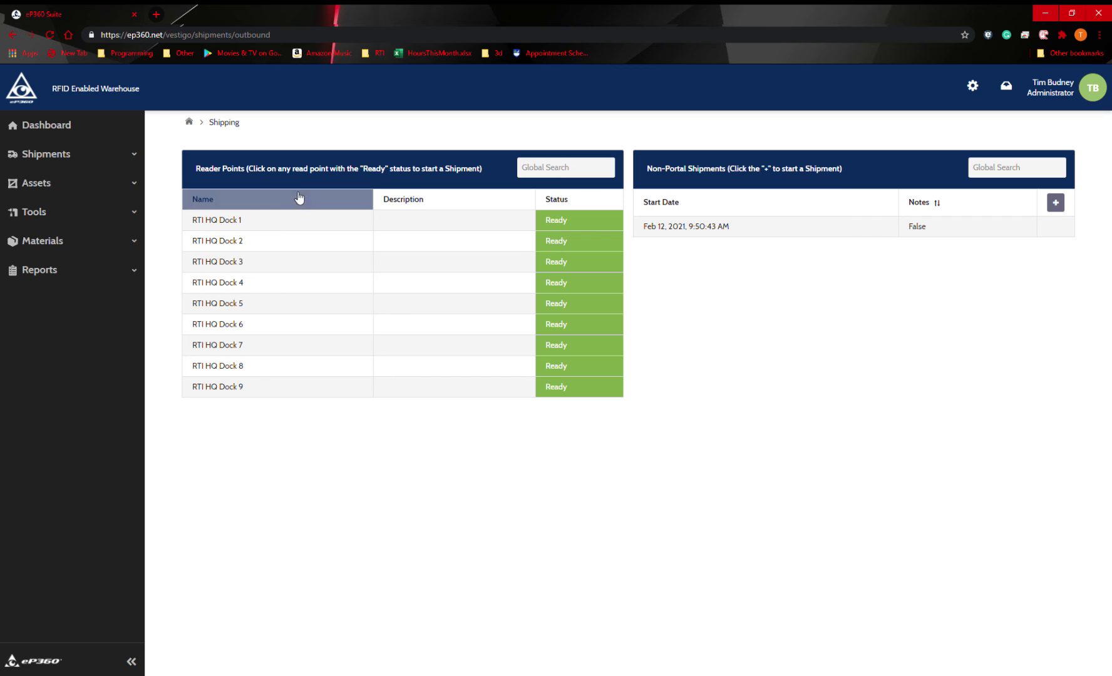
Step: Open the Receiving page for inbound shipments
{"action": "left_click", "coordinate": [19, 156]}
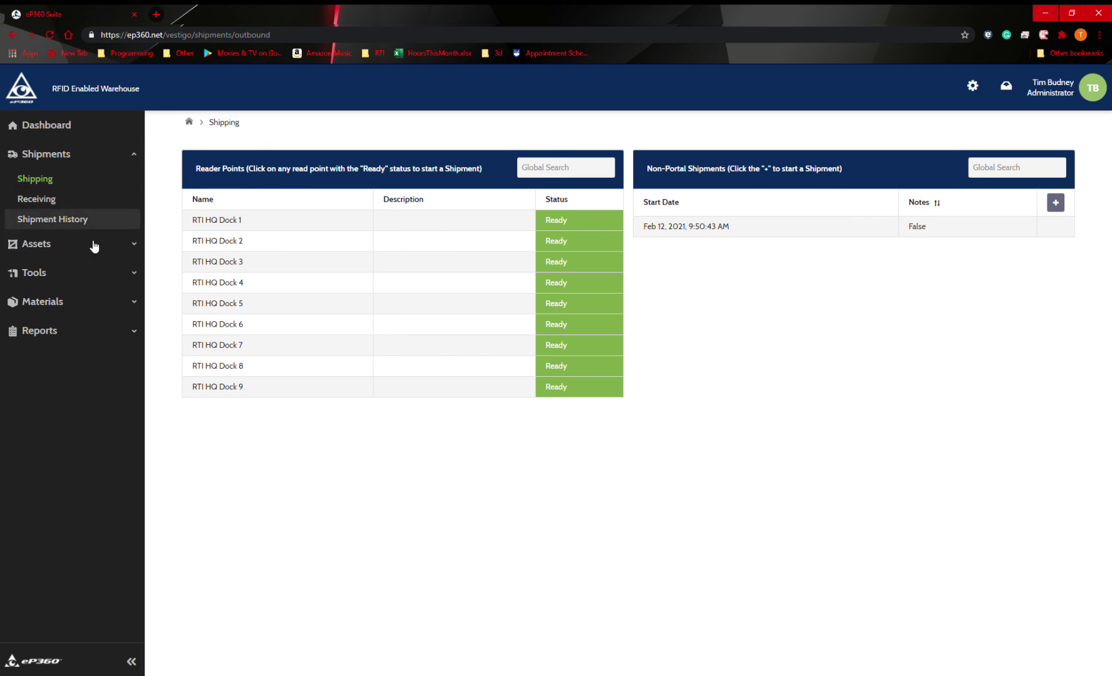
{"action": "left_click", "coordinate": [54, 199]}
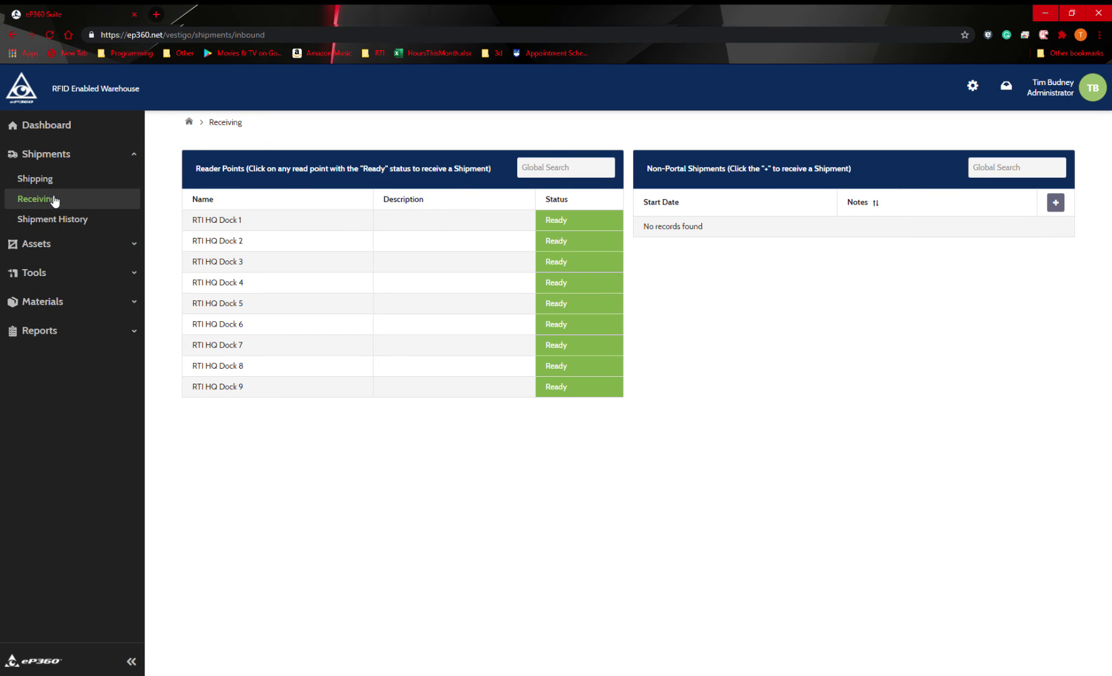